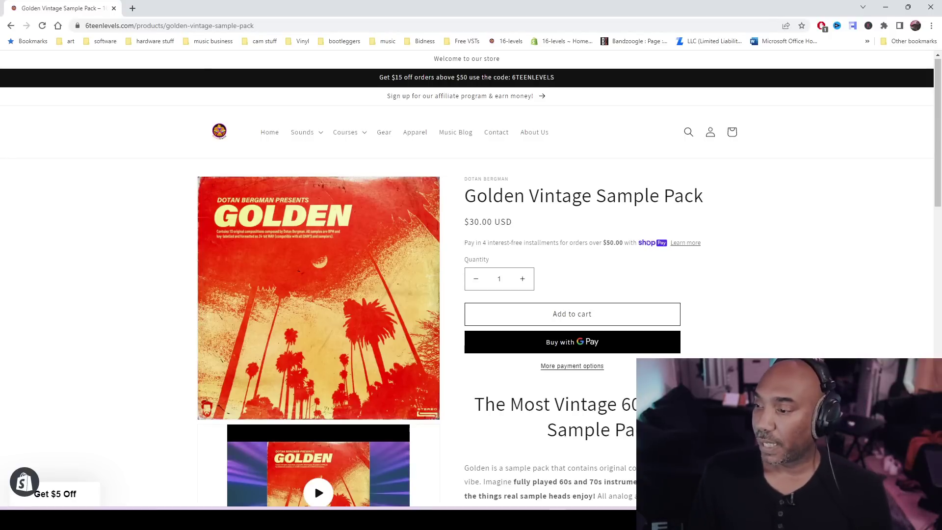
# Switch to Serato Studio, load "1. Another Day_78BPM_Dm" into the empty sample deck, and change the cue-finding mode to Set Random
pyautogui.hotkey('alt', 'Tab')
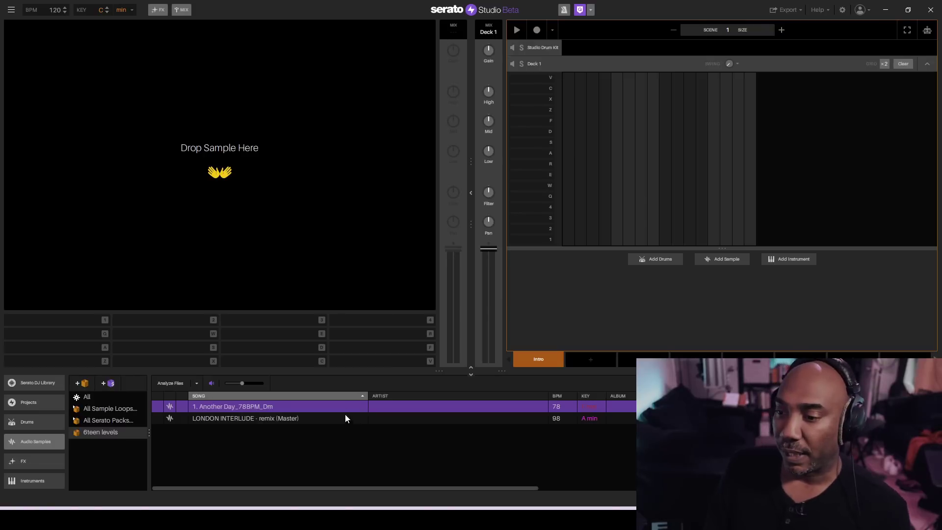
pyautogui.moveTo(344, 407); pyautogui.dragTo(203, 149)
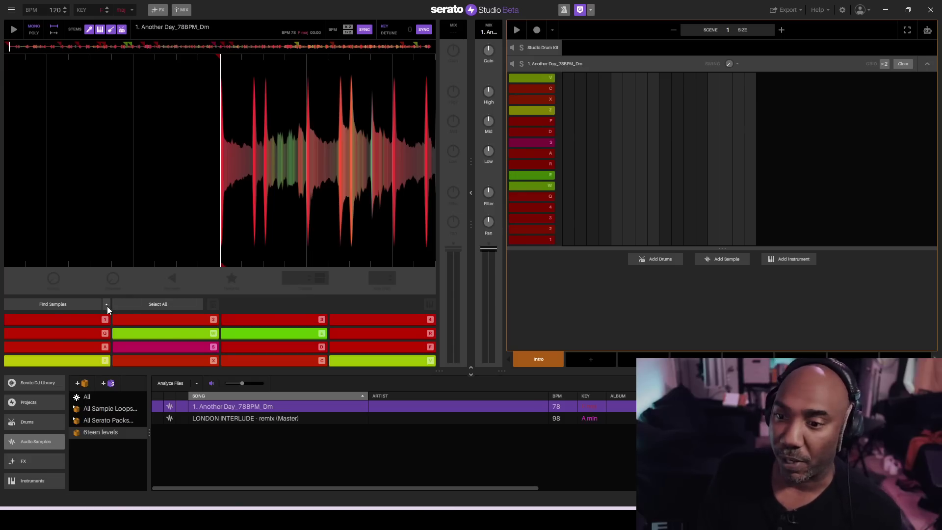
pyautogui.click(107, 306)
pyautogui.click(77, 324)
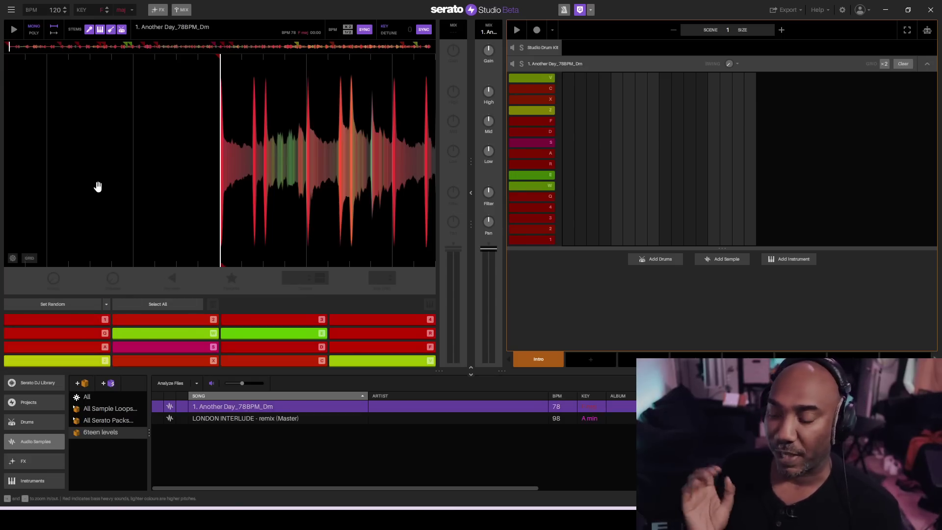
# Audition pad 14 of the sample with the drums stem muted
pyautogui.press('x')
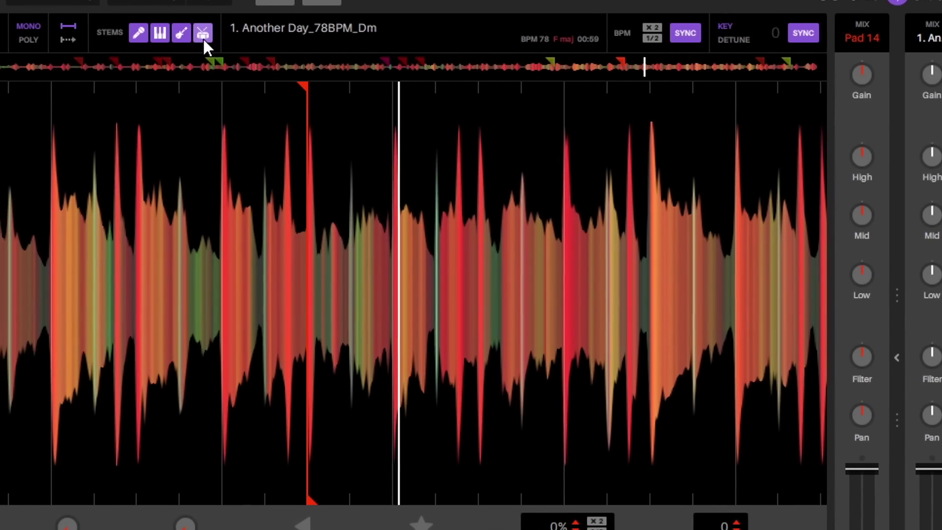
pyautogui.click(214, 35)
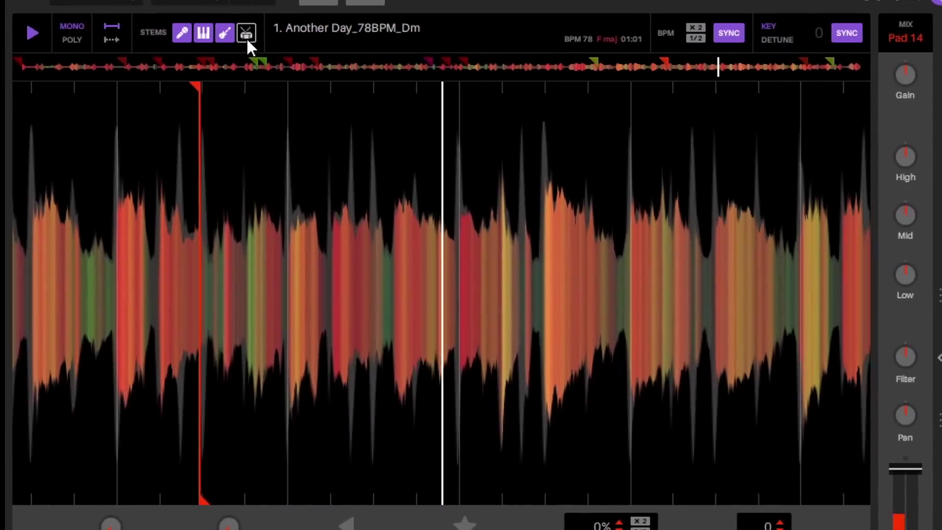
pyautogui.press('x')
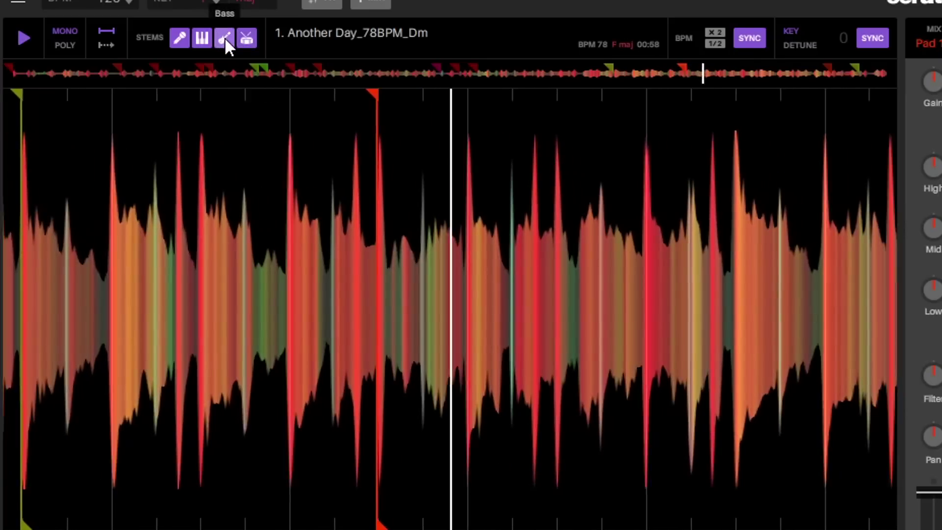
# Compare the sample's playback with the bass stem muted and with the melody stem muted
pyautogui.click(225, 36)
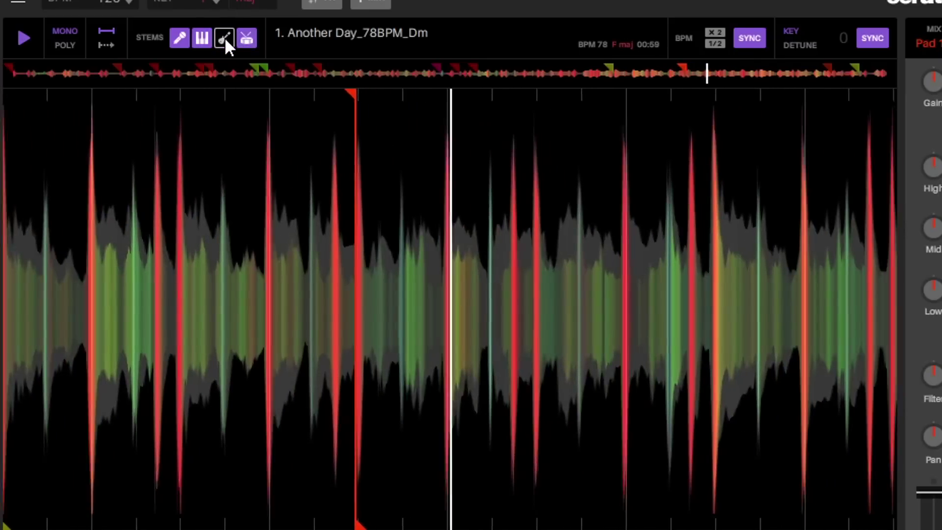
pyautogui.click(224, 37)
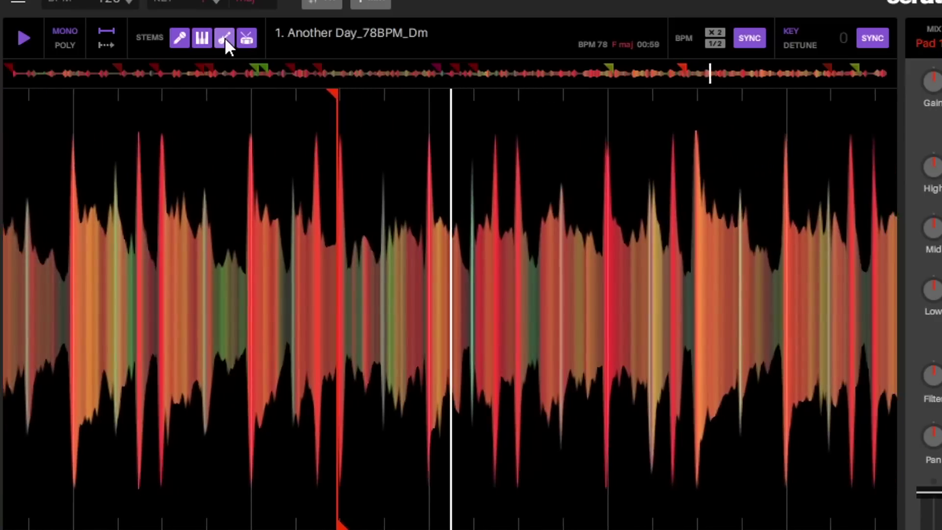
pyautogui.press('space')
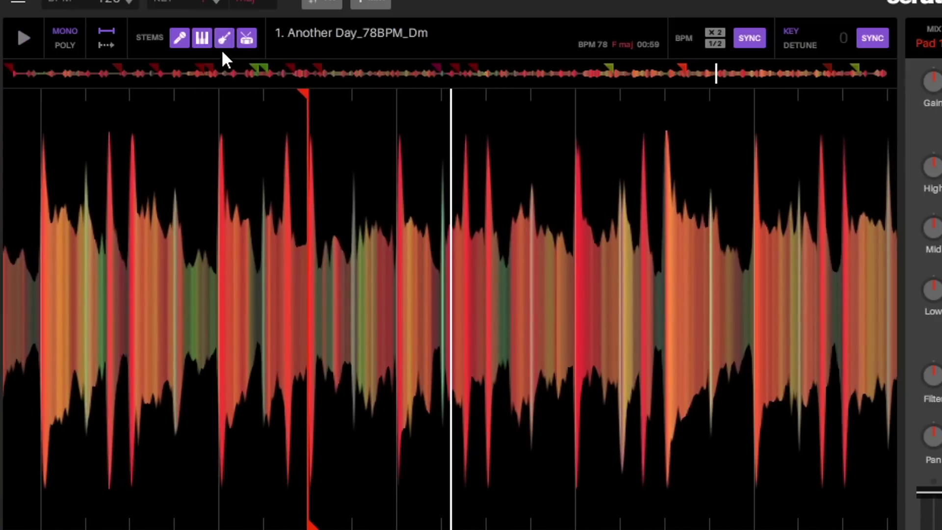
pyautogui.click(224, 37)
pyautogui.press('space')
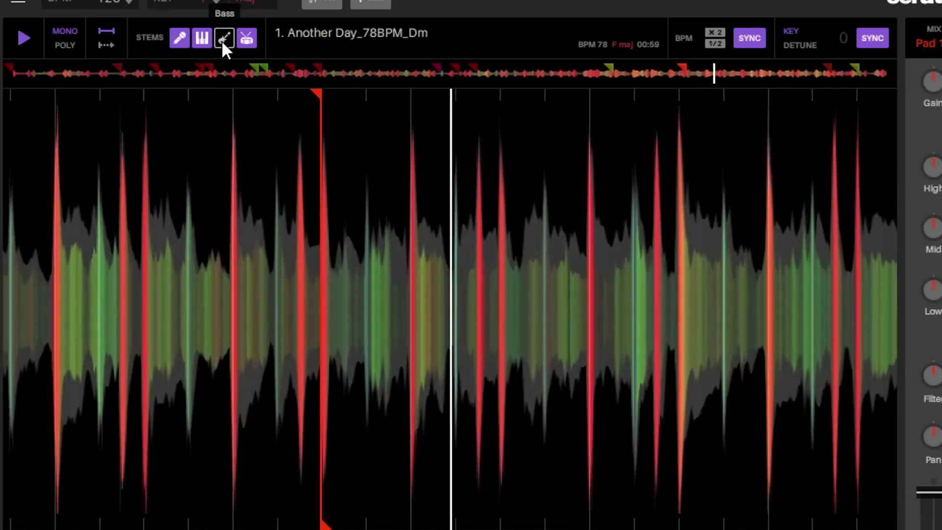
pyautogui.click(221, 40)
pyautogui.press('space')
pyautogui.click(208, 40)
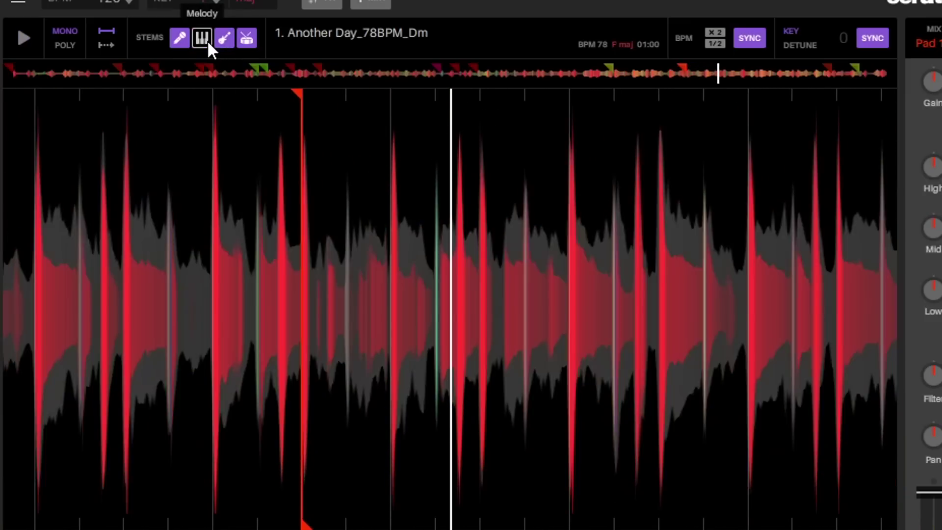
pyautogui.press('space')
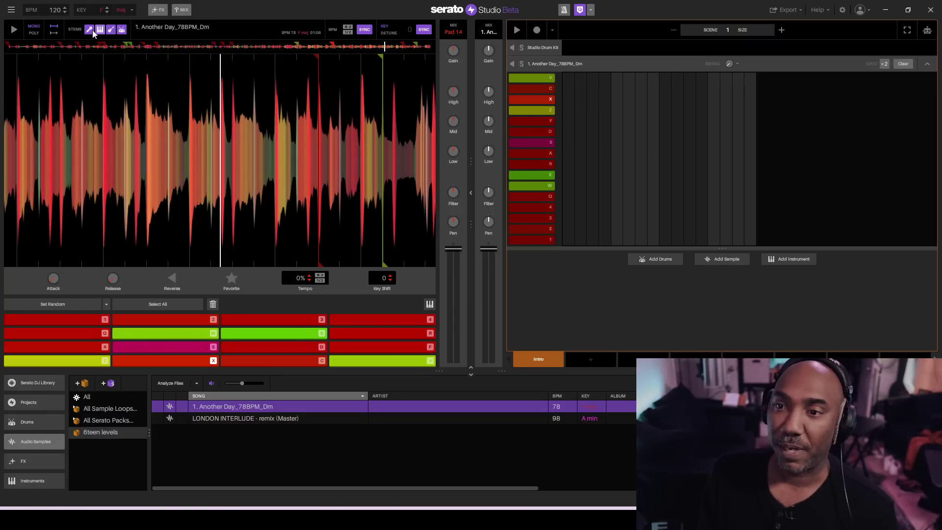
# Audition pad 14 with the vocals stem on and muted, leaving the vocals stem on
pyautogui.press('x')
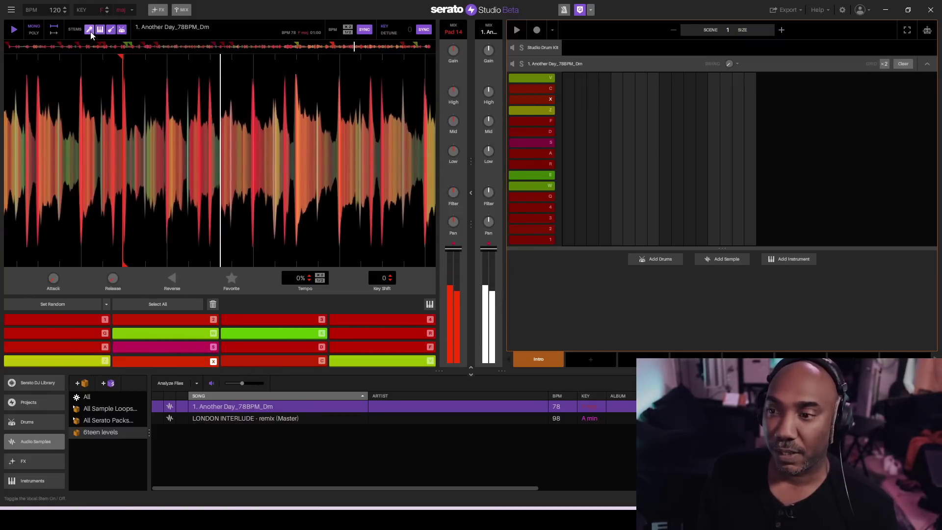
pyautogui.click(90, 30)
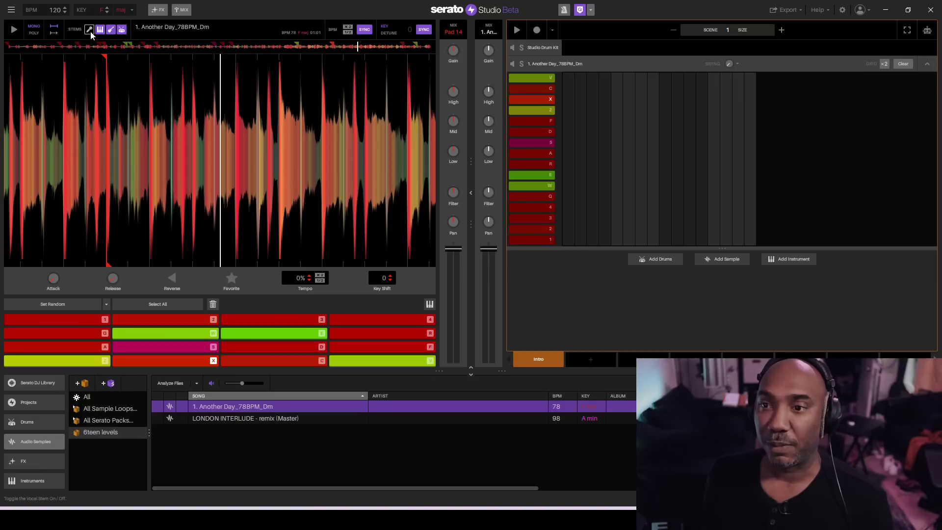
pyautogui.press('x')
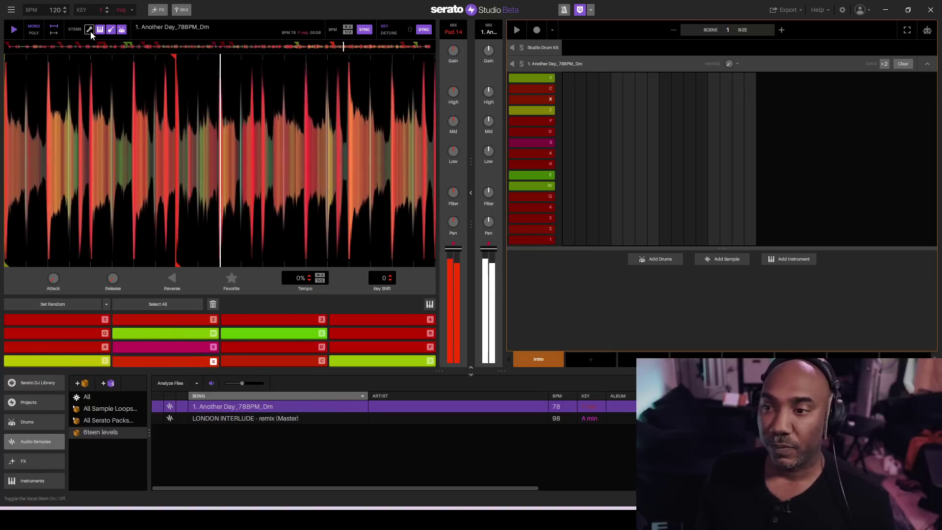
pyautogui.click(91, 31)
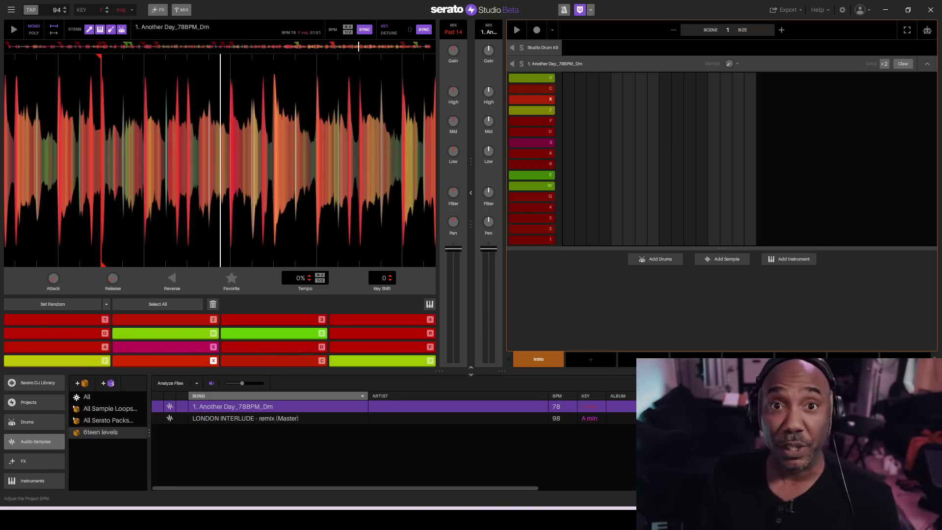
# Try a slower project tempo of 72 BPM, and settle on 90 BPM
pyautogui.scroll(-2, 57, 9)
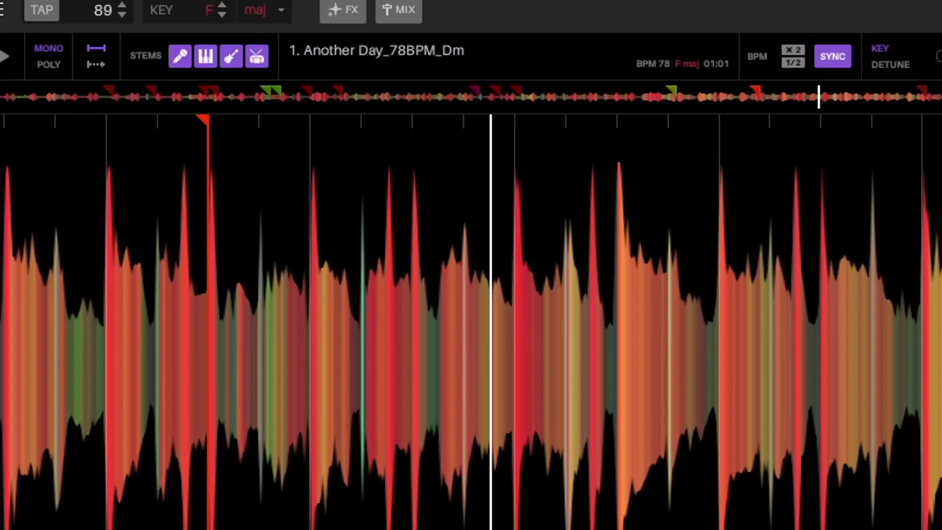
pyautogui.scroll(-10, 104, 10)
pyautogui.scroll(-7, 103, 10)
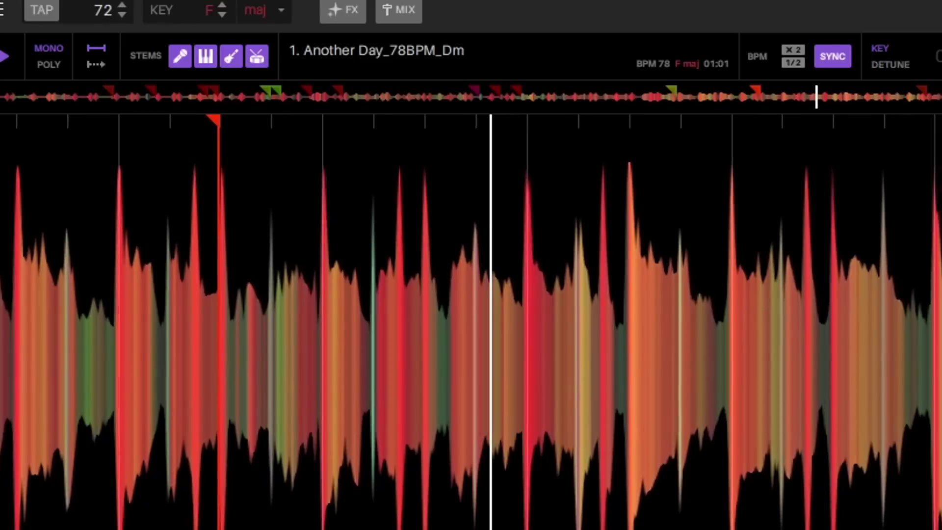
pyautogui.scroll(-6, 103, 10)
pyautogui.scroll(-3, 103, 10)
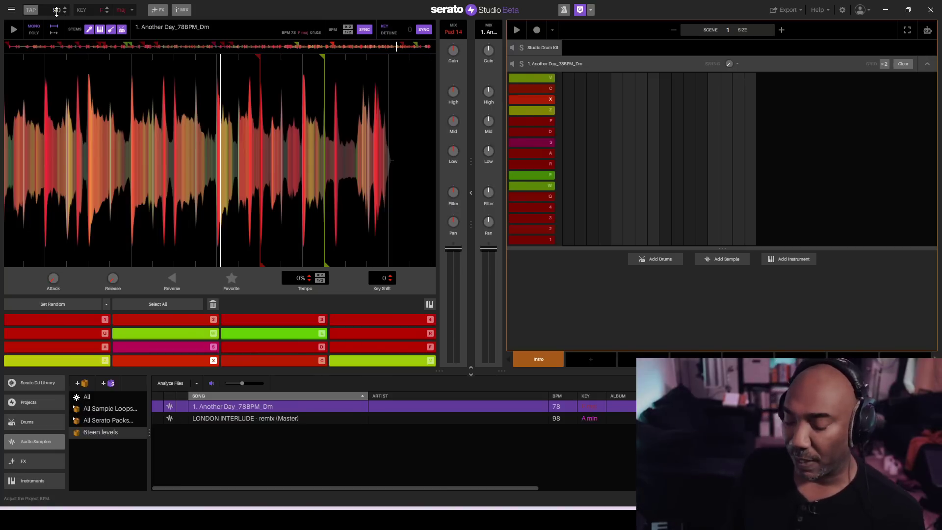
# Mute the sample's drums stem and audition the chops on pads such as 1, 2 and 6
pyautogui.press('1')
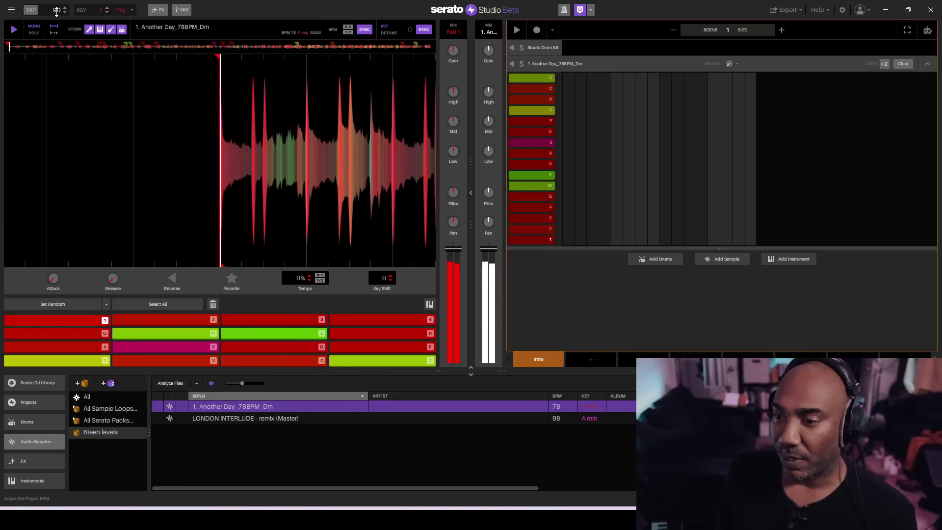
pyautogui.click(123, 31)
pyautogui.press('2')
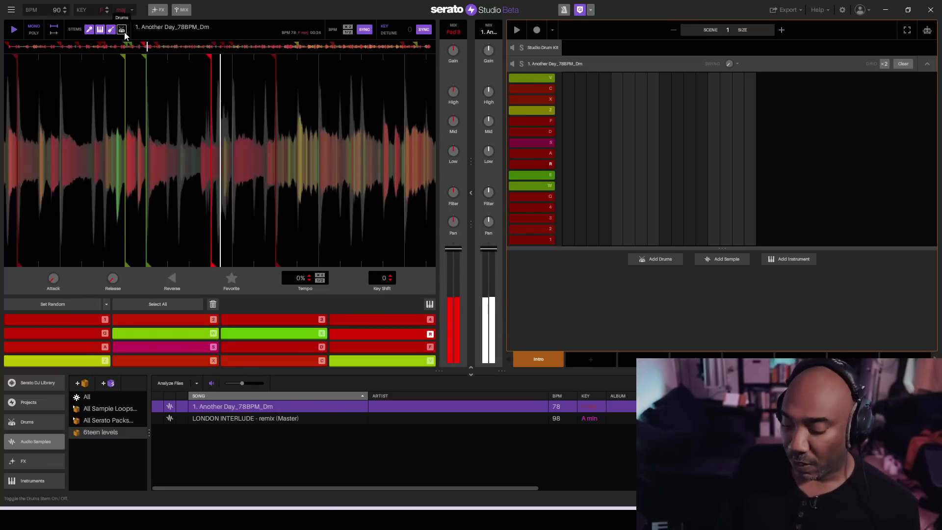
pyautogui.press('a')
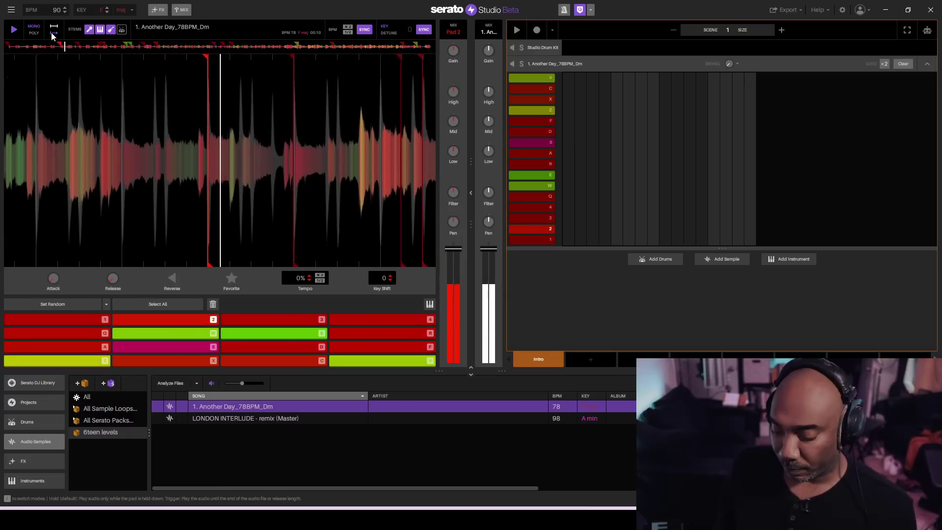
pyautogui.press('w')
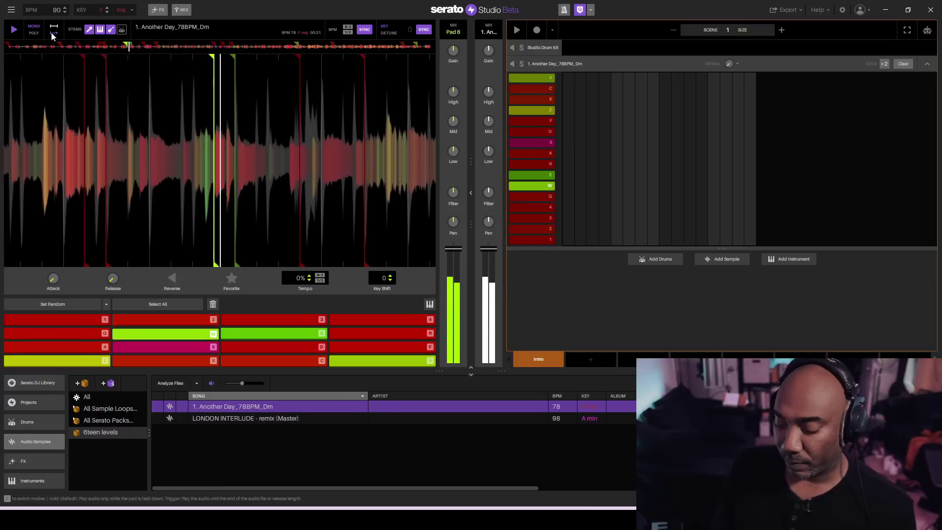
pyautogui.press('a')
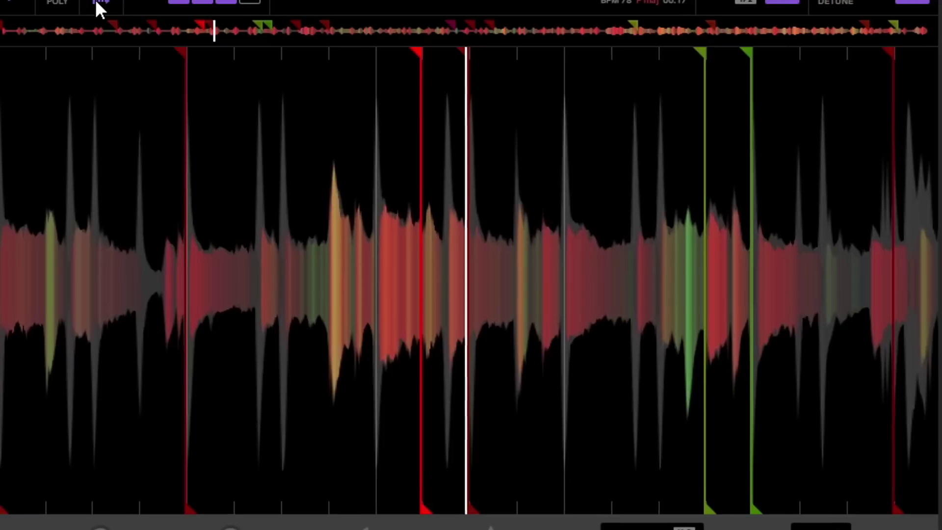
# Play the drumless sample chops across the pads to work out a chop sequence
pyautogui.press('1')
pyautogui.press('2')
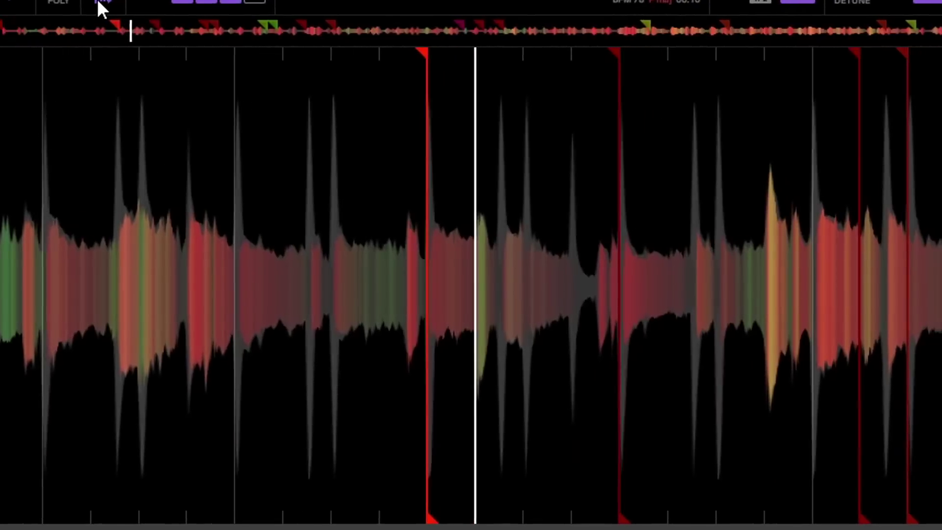
pyautogui.press('3')
pyautogui.press('4')
pyautogui.press('8')
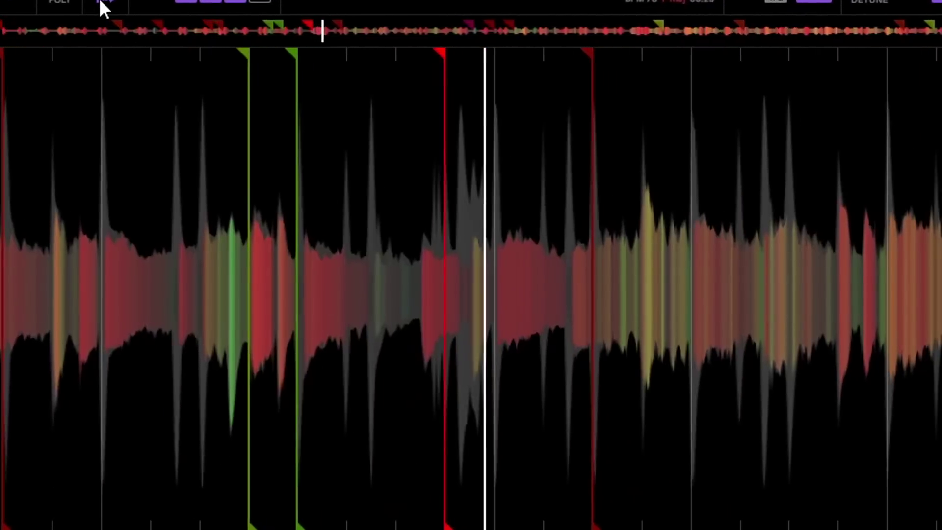
pyautogui.press('2')
pyautogui.press('5')
pyautogui.press('2')
pyautogui.press('8')
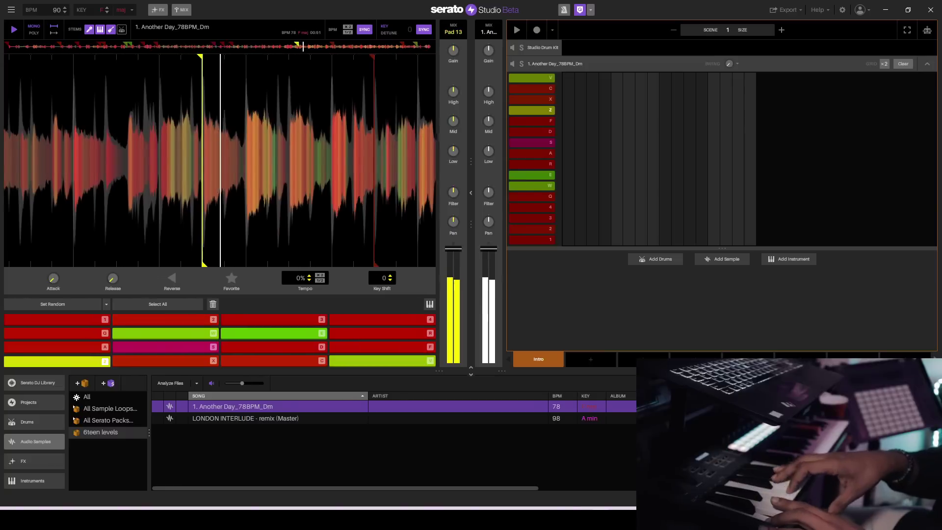
pyautogui.press('c')
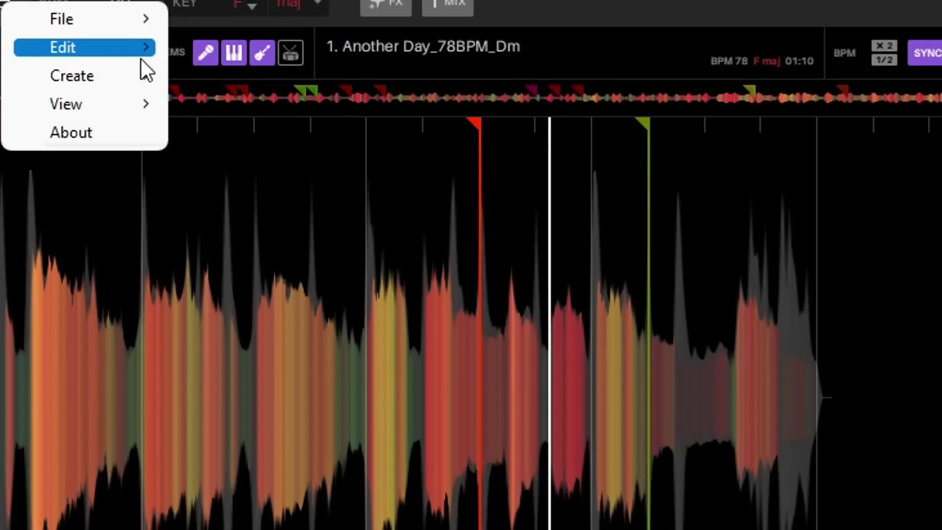
# Turn off quantize for the project
pyautogui.moveTo(126, 54)
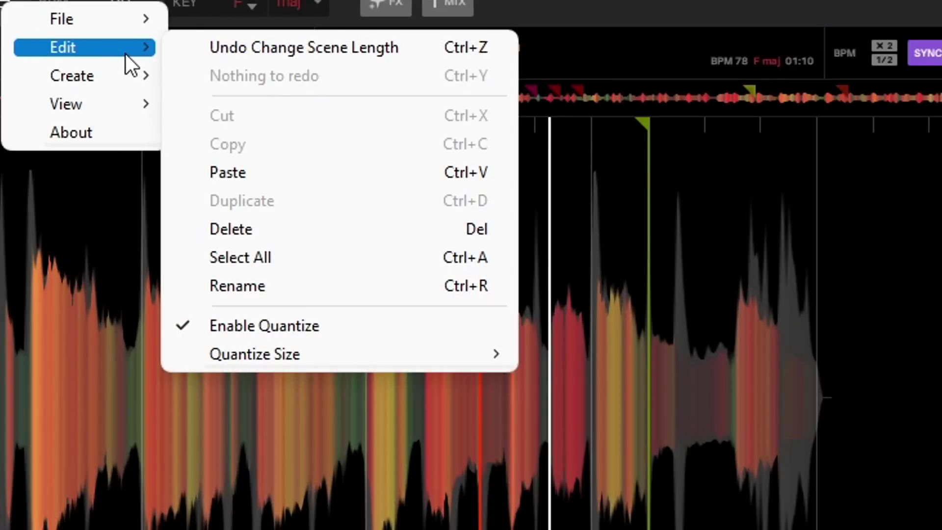
pyautogui.click(255, 324)
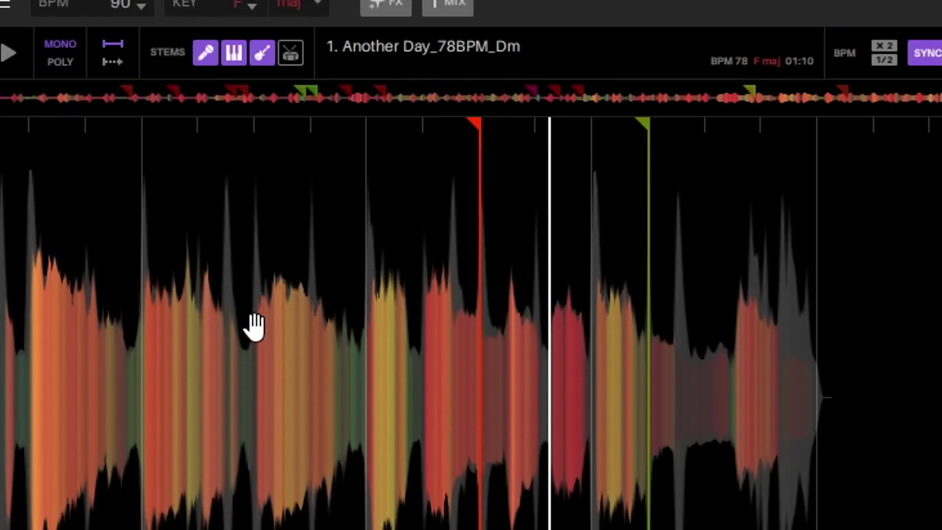
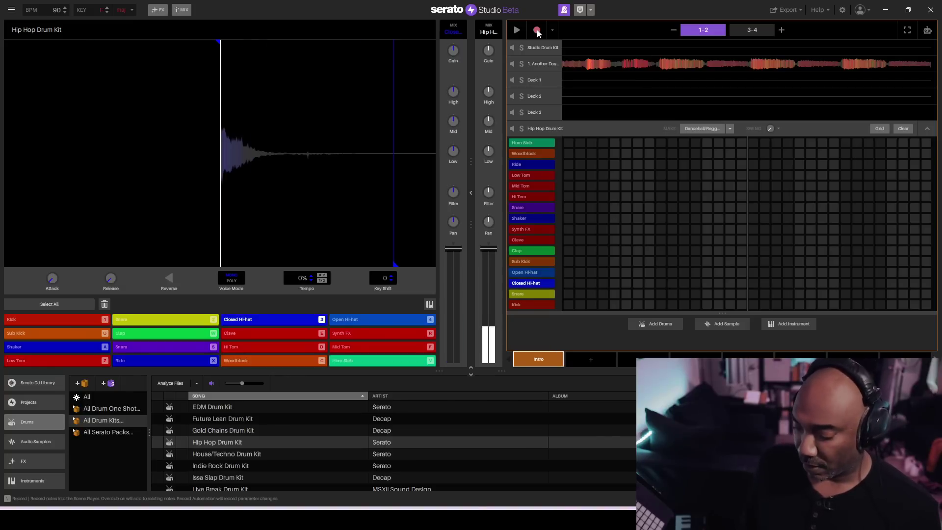
# Record a kick, snare and hi-hat pattern with the Hip Hop Drum Kit over bars 1-4, and skip the first-use tips
pyautogui.click(537, 31)
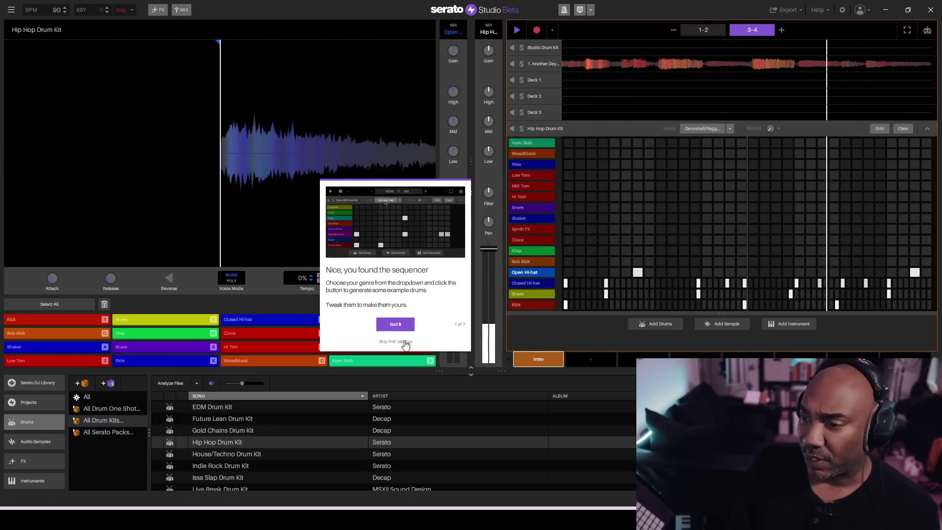
pyautogui.click(405, 342)
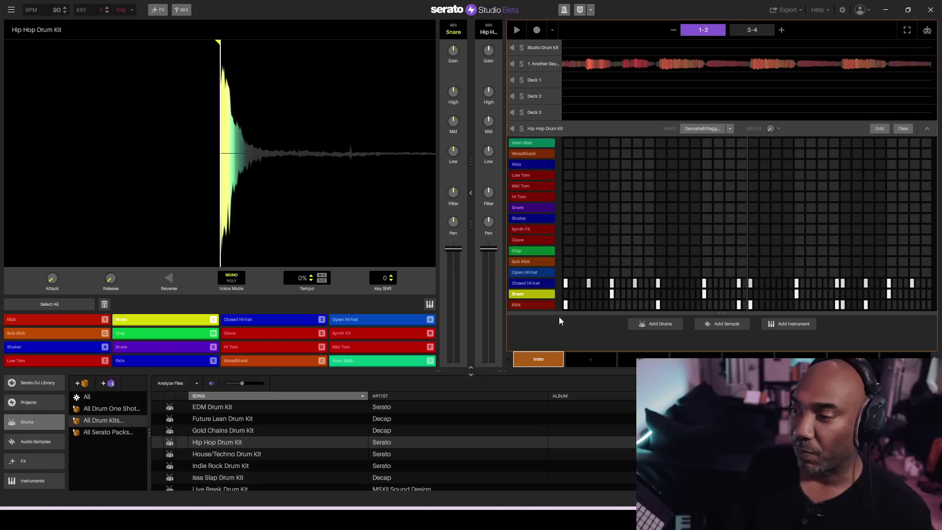
# Show the mixer and expand the Hip Hop Drum Kit into its individual drum channels
pyautogui.click(182, 9)
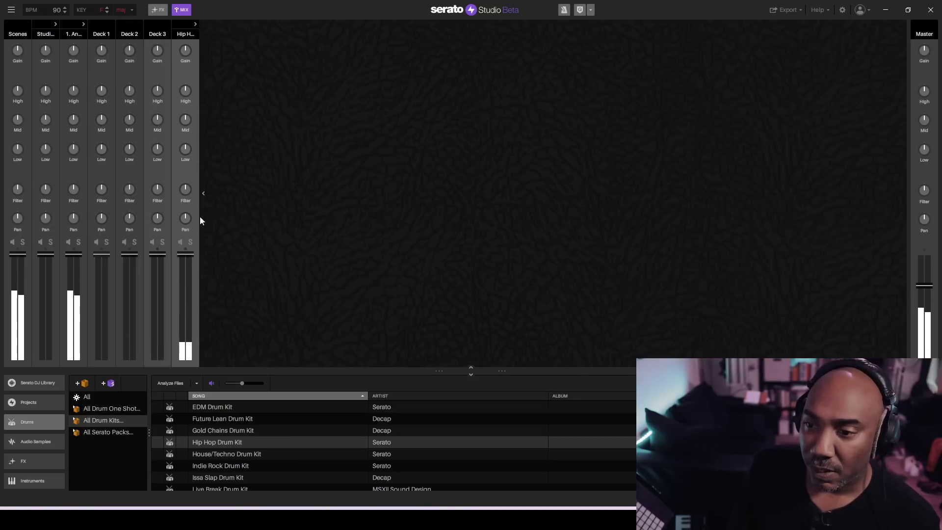
pyautogui.click(195, 24)
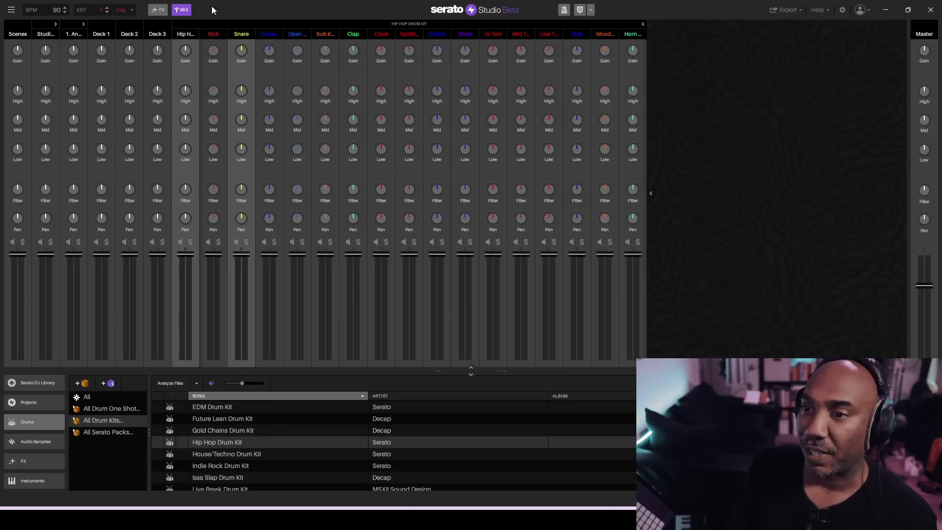
# Lower the volume of the Another Day sample's channel slightly and hide the mixer
pyautogui.click(74, 35)
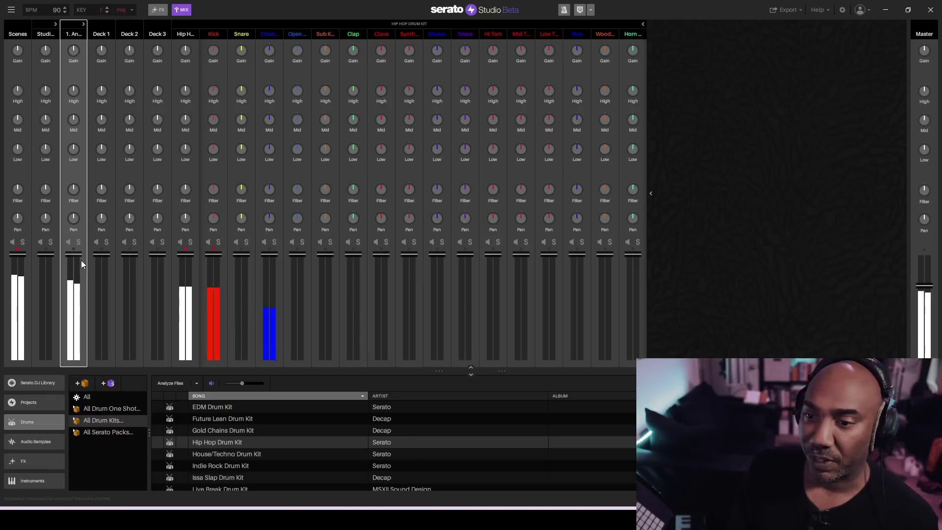
pyautogui.moveTo(75, 255); pyautogui.dragTo(74, 264)
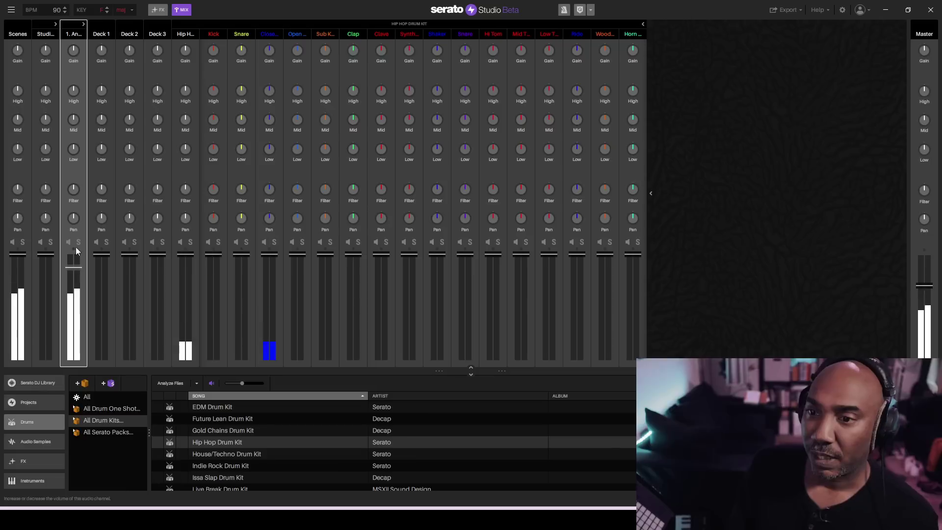
pyautogui.moveTo(75, 150)
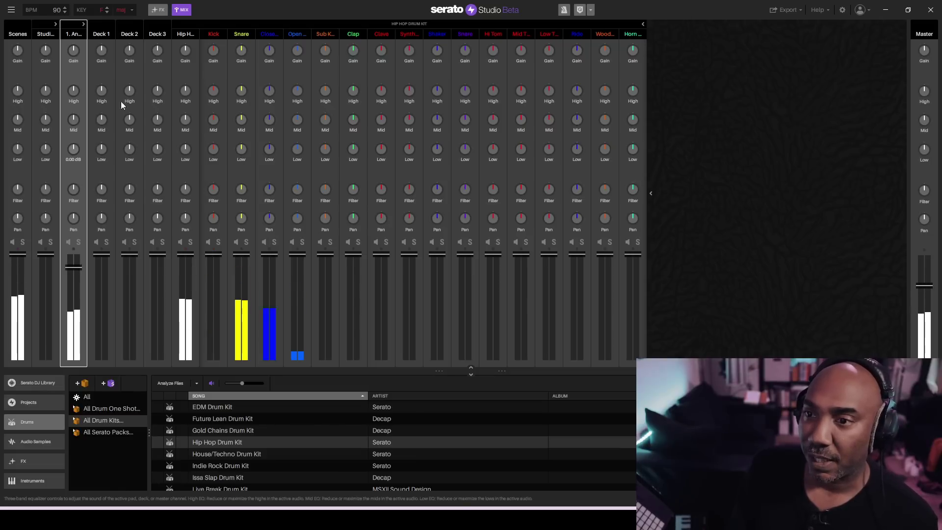
pyautogui.click(184, 13)
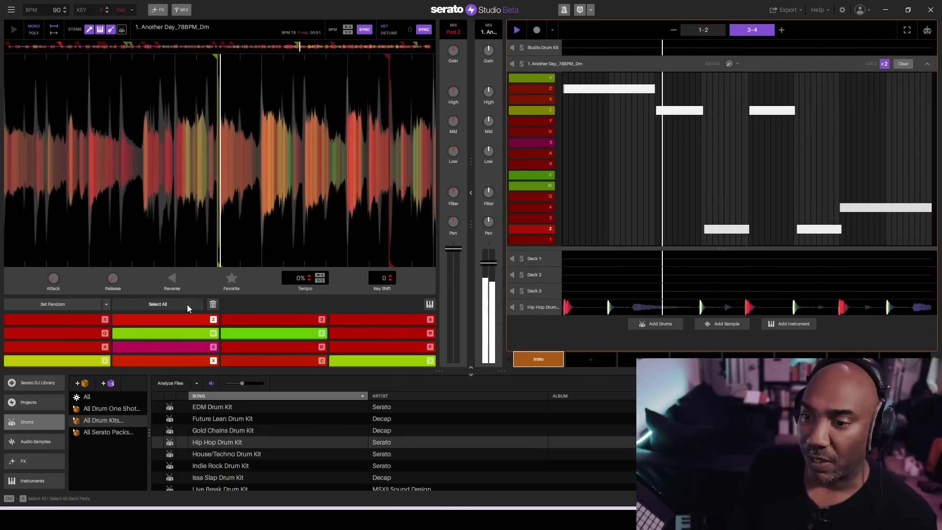
# Select all pads of the Another Day sample and turn off its bass stem
pyautogui.click(187, 304)
pyautogui.moveTo(452, 195)
pyautogui.mouseDown()
pyautogui.moveTo(453, 250)
pyautogui.moveTo(452, 186)
pyautogui.moveTo(452, 195)
pyautogui.mouseUp()
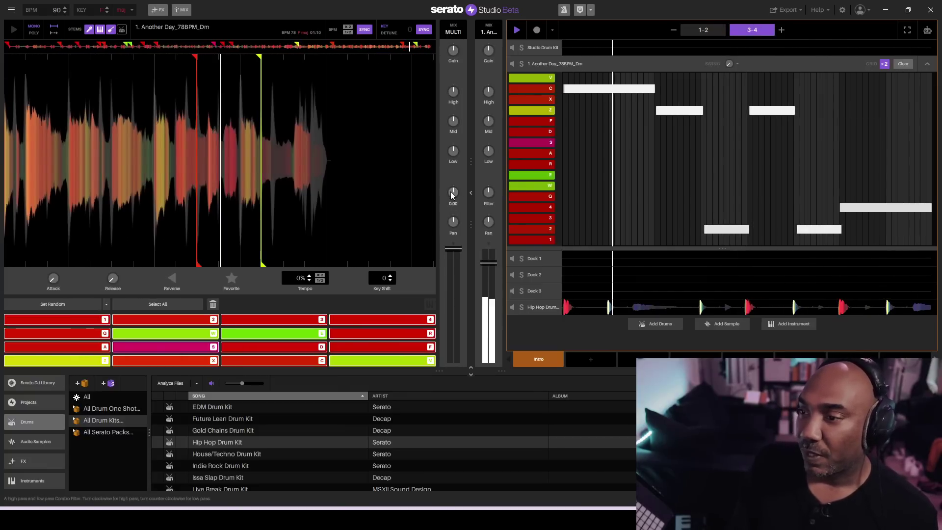
pyautogui.click(110, 30)
pyautogui.click(111, 31)
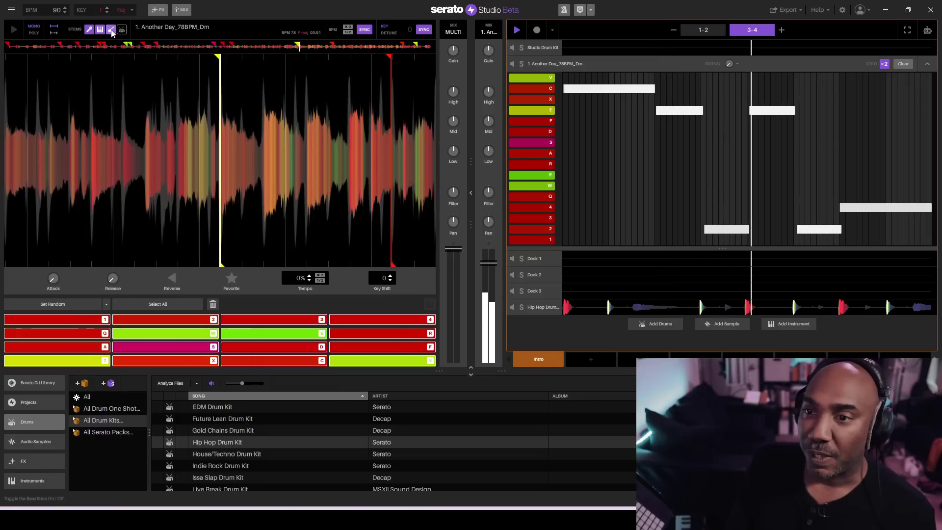
pyautogui.click(112, 31)
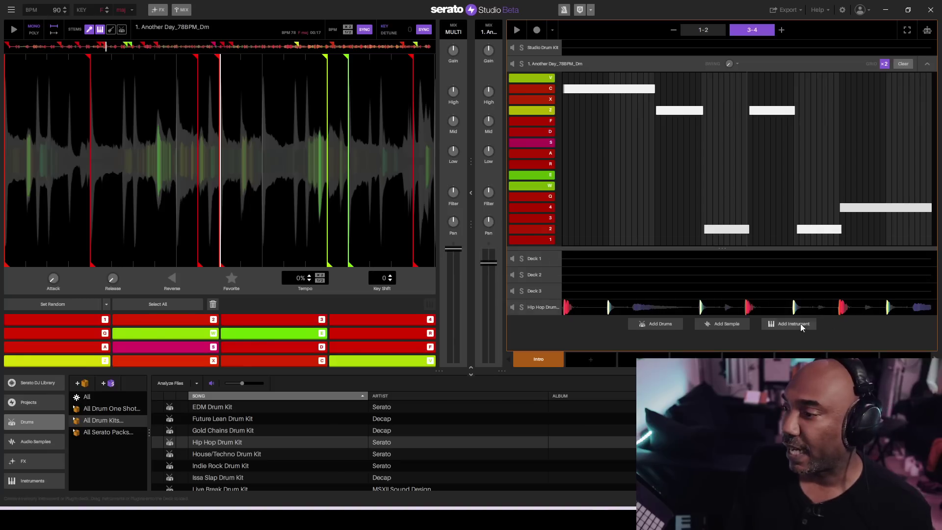
# Add an instrument deck, audition the presets in the Bass category, and load Sat Filter Bass
pyautogui.click(794, 323)
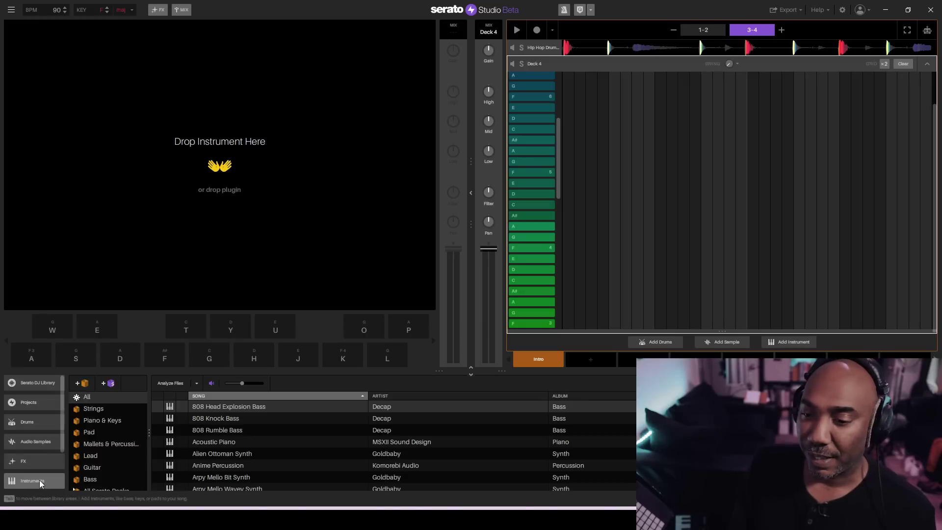
pyautogui.click(93, 478)
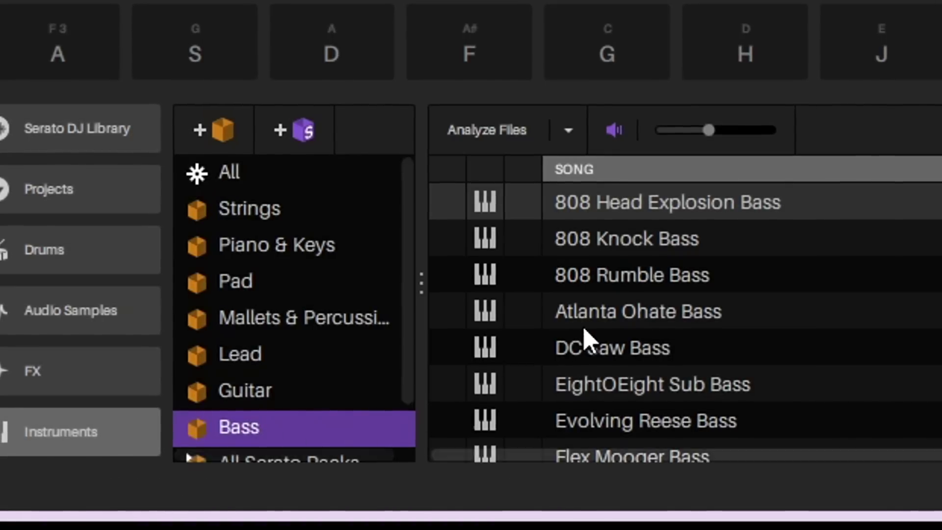
pyautogui.click(762, 200)
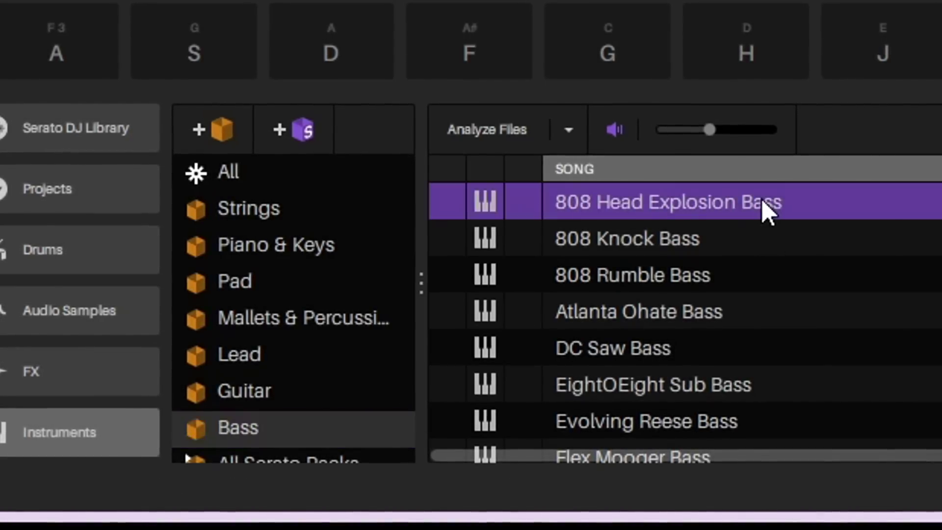
pyautogui.click(746, 237)
pyautogui.click(731, 290)
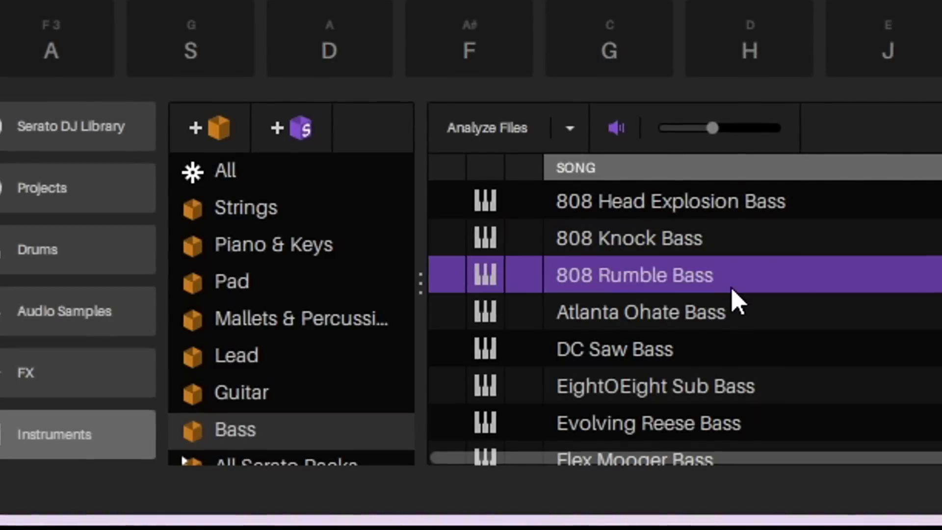
pyautogui.click(729, 342)
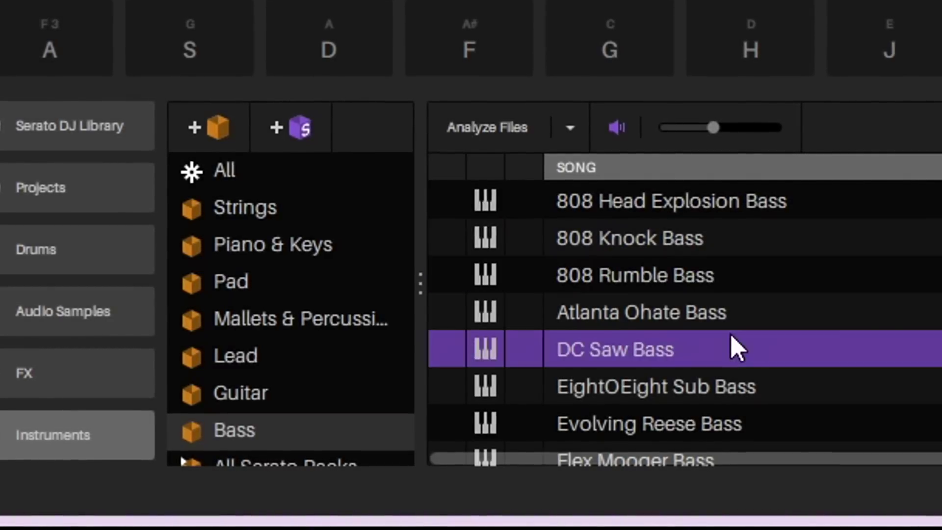
pyautogui.click(732, 389)
pyautogui.scroll(-1, 732, 435)
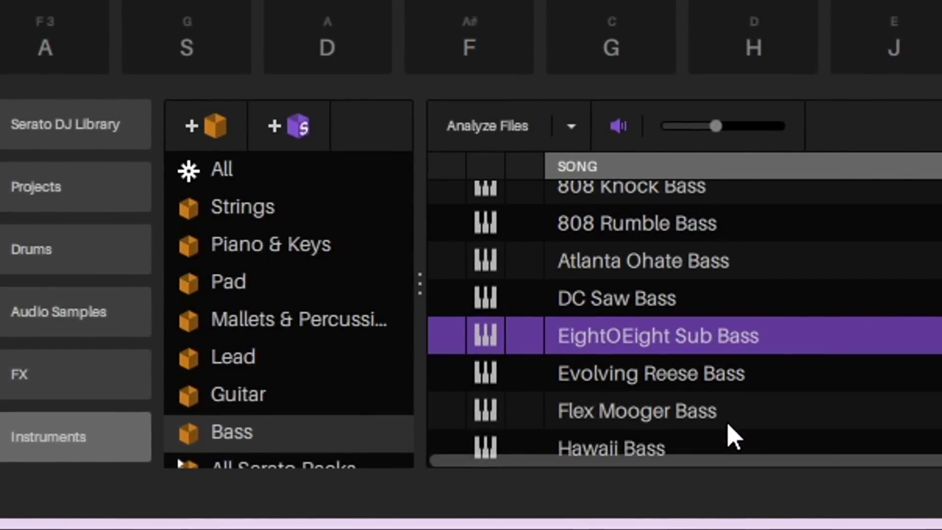
pyautogui.click(738, 377)
pyautogui.click(720, 412)
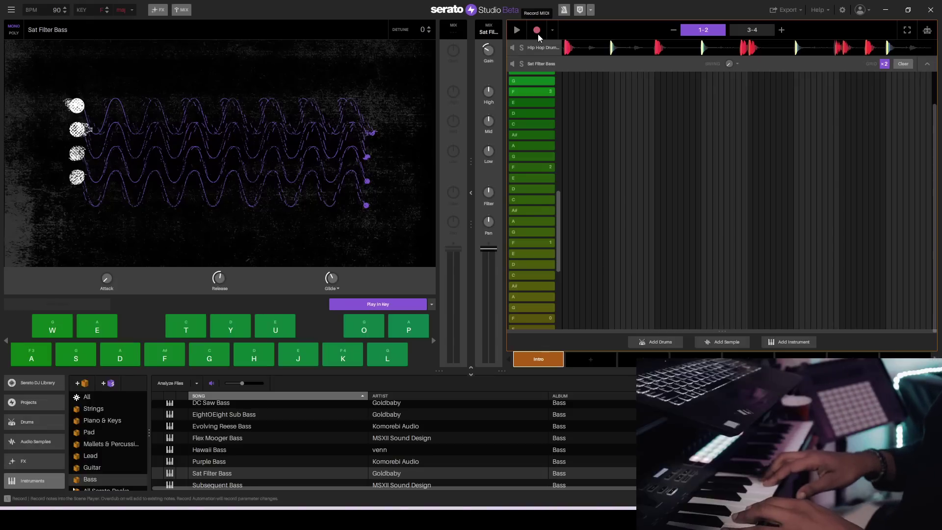
# Record a bass line with Sat Filter Bass over bars 1-4
pyautogui.click(537, 34)
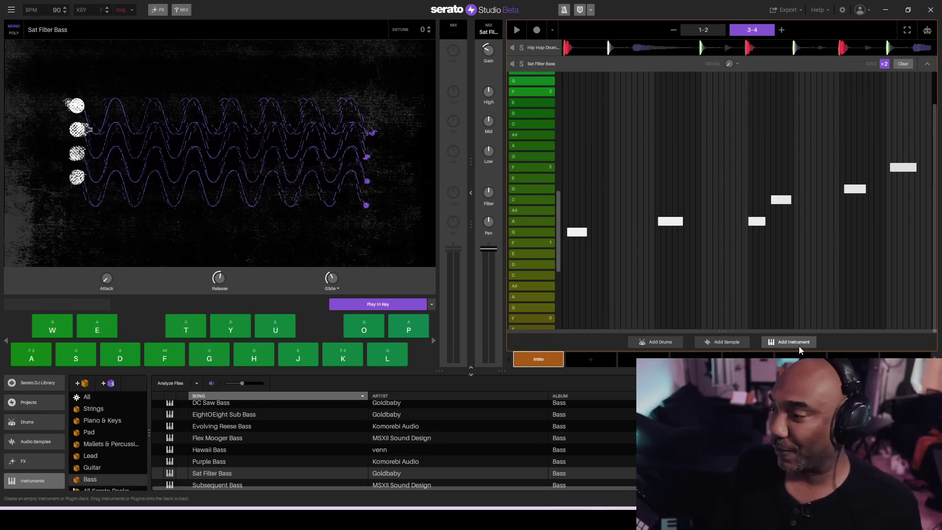
# Add another instrument deck and load Azimuth Synth from the Piano & Keys category, keeping Play In Key on
pyautogui.click(796, 345)
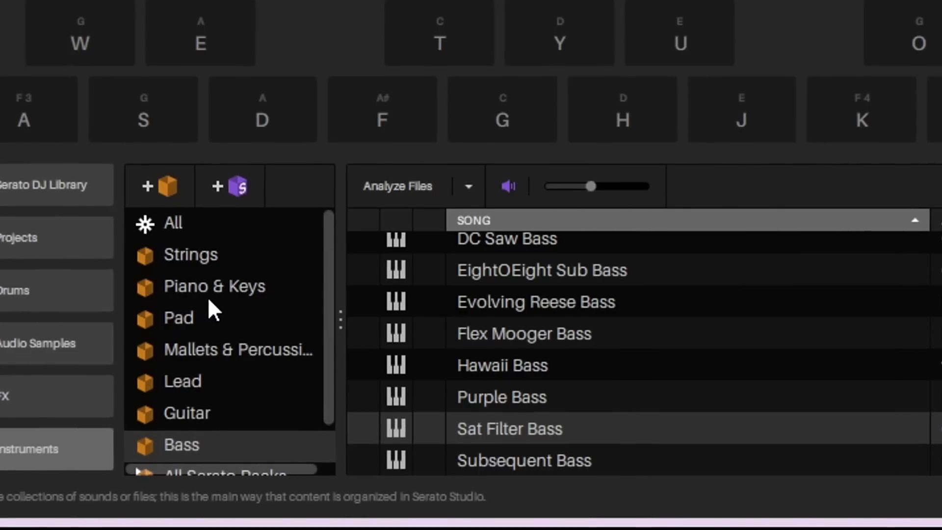
pyautogui.click(100, 421)
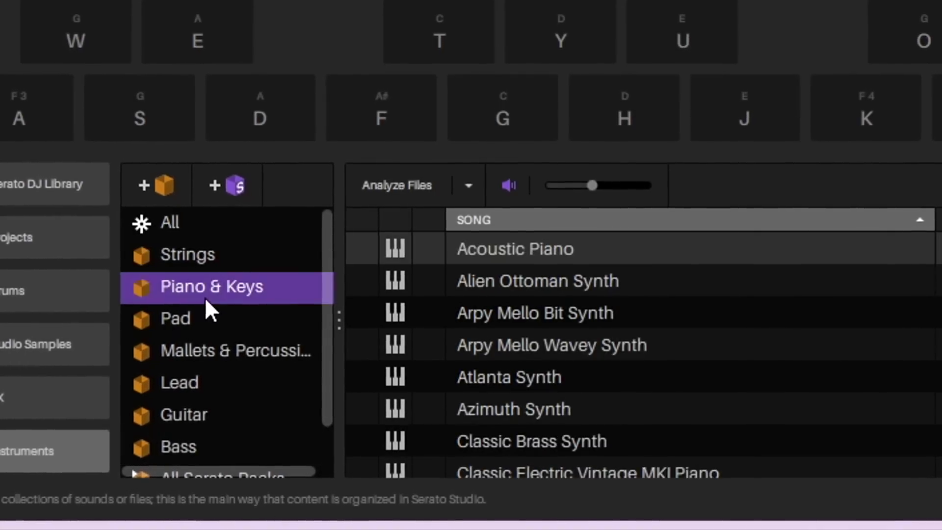
pyautogui.click(509, 305)
pyautogui.doubleClick(523, 350)
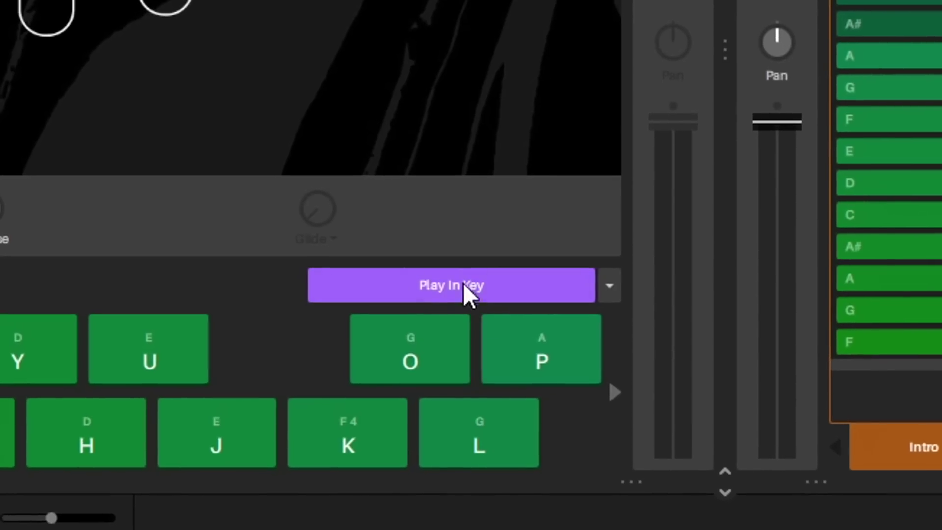
pyautogui.click(493, 288)
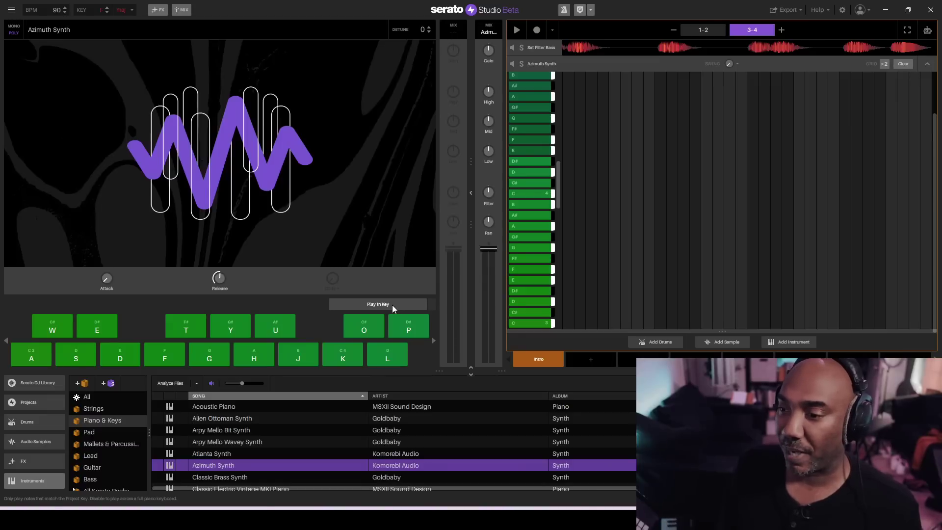
pyautogui.click(393, 305)
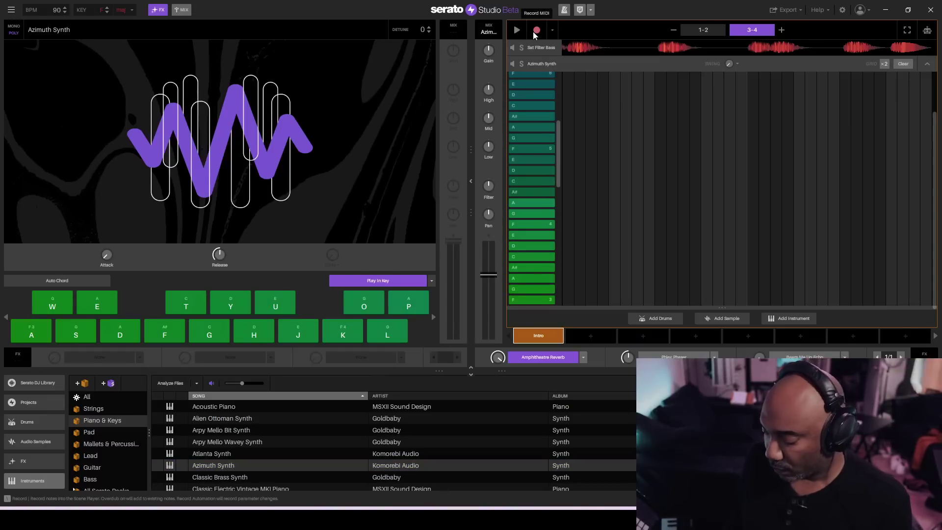
pyautogui.click(536, 30)
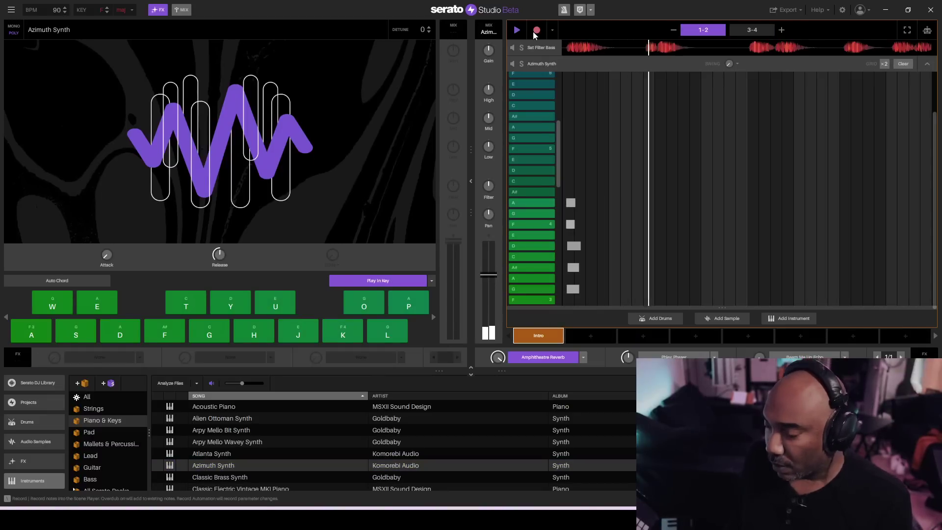
pyautogui.hotkey('a', 'd', 'g', 'j', 'l')
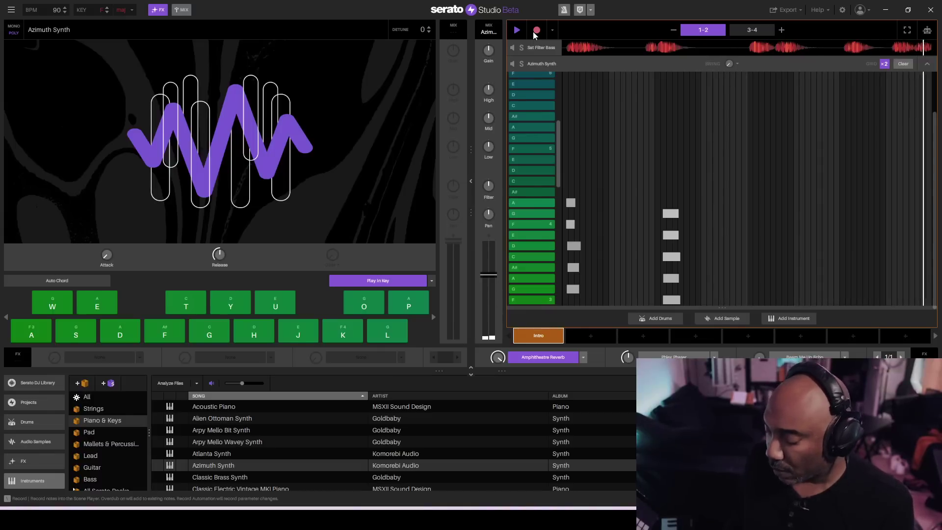
pyautogui.hotkey('s', 'f', 'g', 'h', 'j', 'k', 'p')
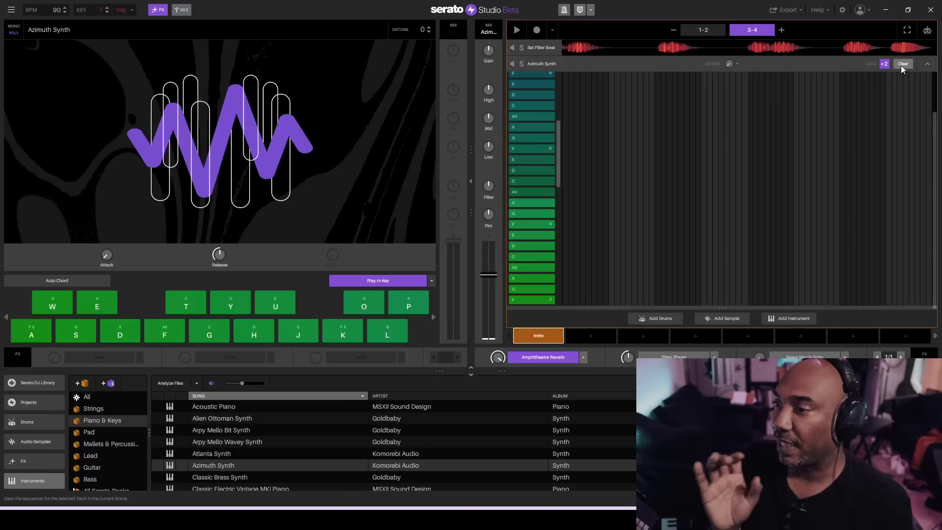
pyautogui.click(836, 93)
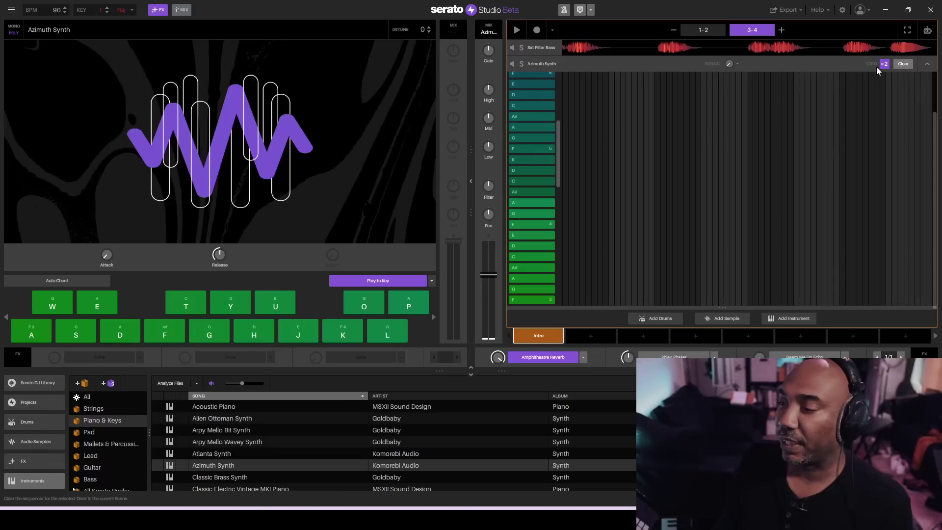
pyautogui.click(537, 31)
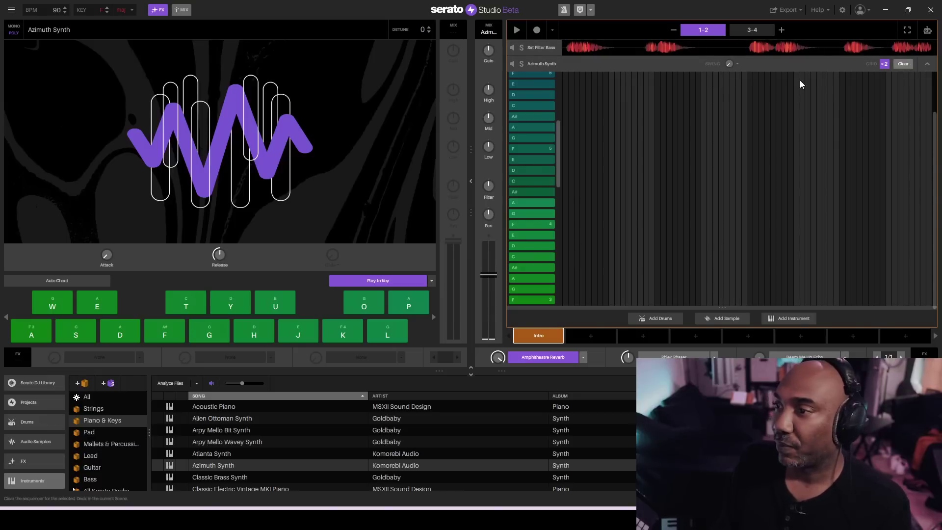
# Record Azimuth Synth chords A#-D-F-A and A-C-E-G over bars 1-4, ending on D-F-A-C, and raise the synth channel's volume
pyautogui.click(537, 30)
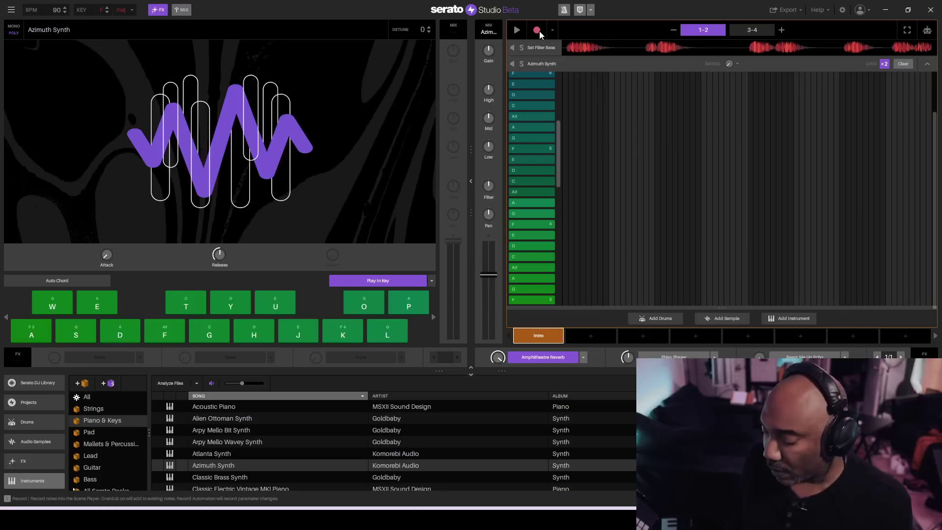
pyautogui.press('d')
pyautogui.press('g')
pyautogui.press('j')
pyautogui.press('l')
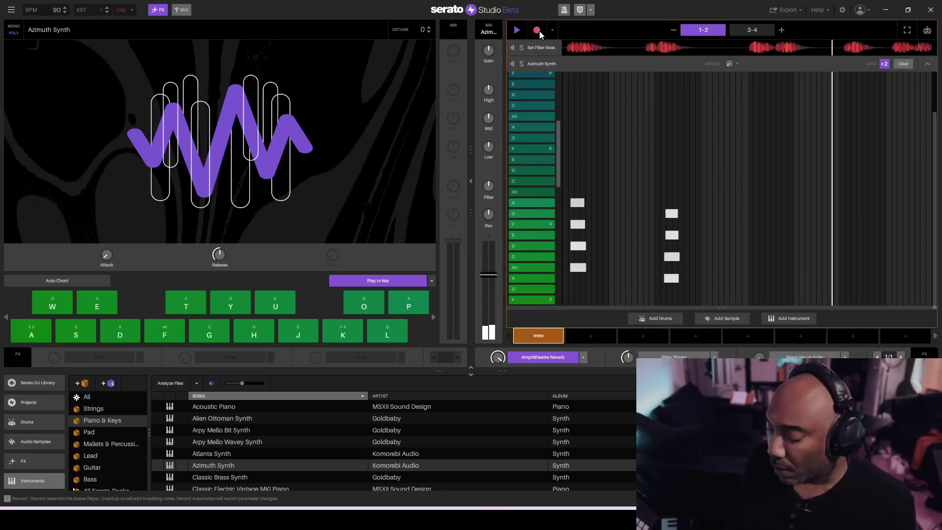
pyautogui.press('f')
pyautogui.press('h')
pyautogui.press('k')
pyautogui.press('p')
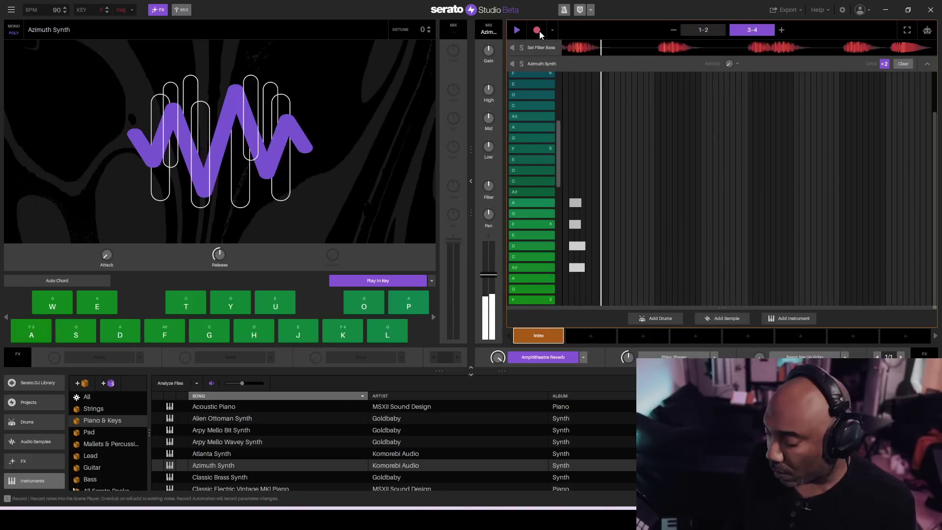
pyautogui.press('d')
pyautogui.press('g')
pyautogui.press('j')
pyautogui.press('l')
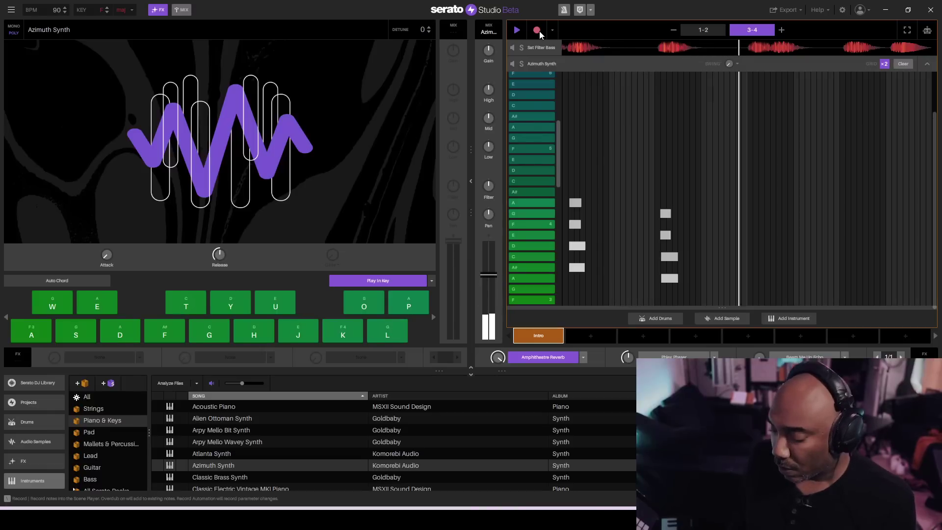
pyautogui.press('h')
pyautogui.press('k')
pyautogui.press('e')
pyautogui.press('t')
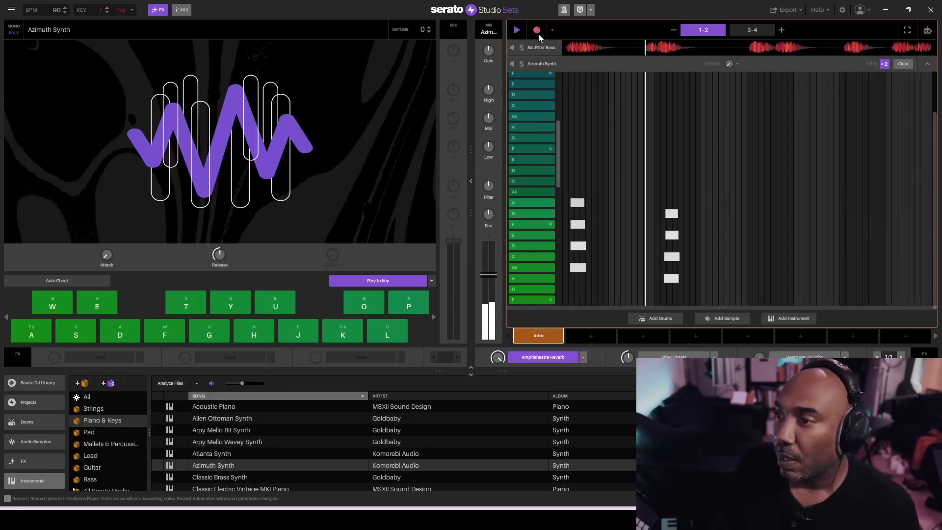
pyautogui.click(537, 30)
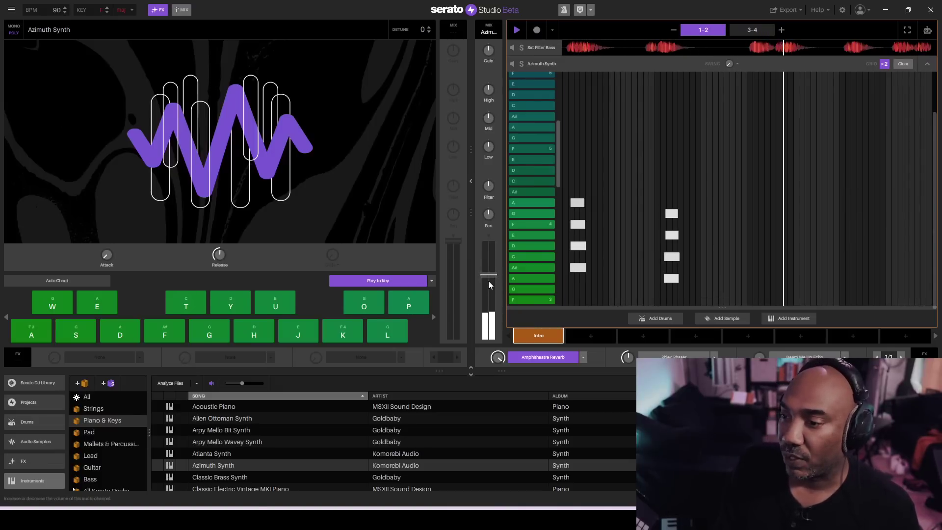
pyautogui.moveTo(487, 276); pyautogui.dragTo(488, 261)
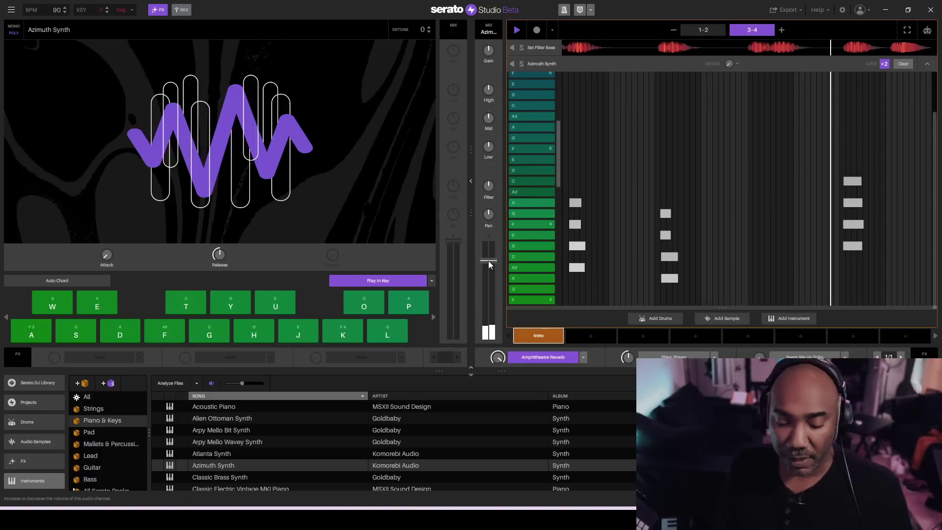